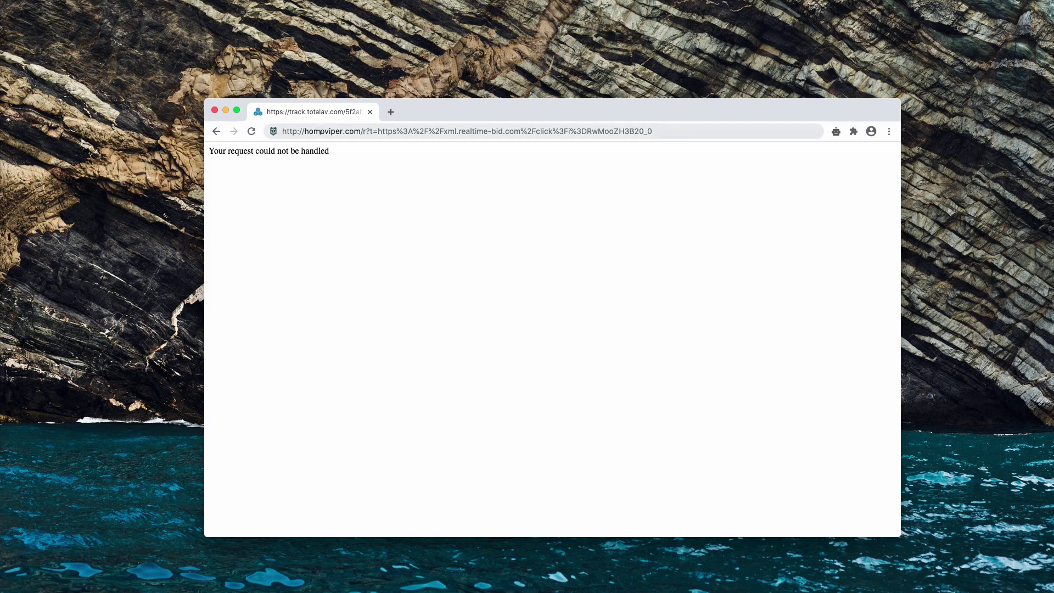
Highlight the homoviper.com domain in the address bar to point out the redirect
{"action": "left_click_drag", "start_coordinate": [361, 131], "coordinate": [305, 132]}
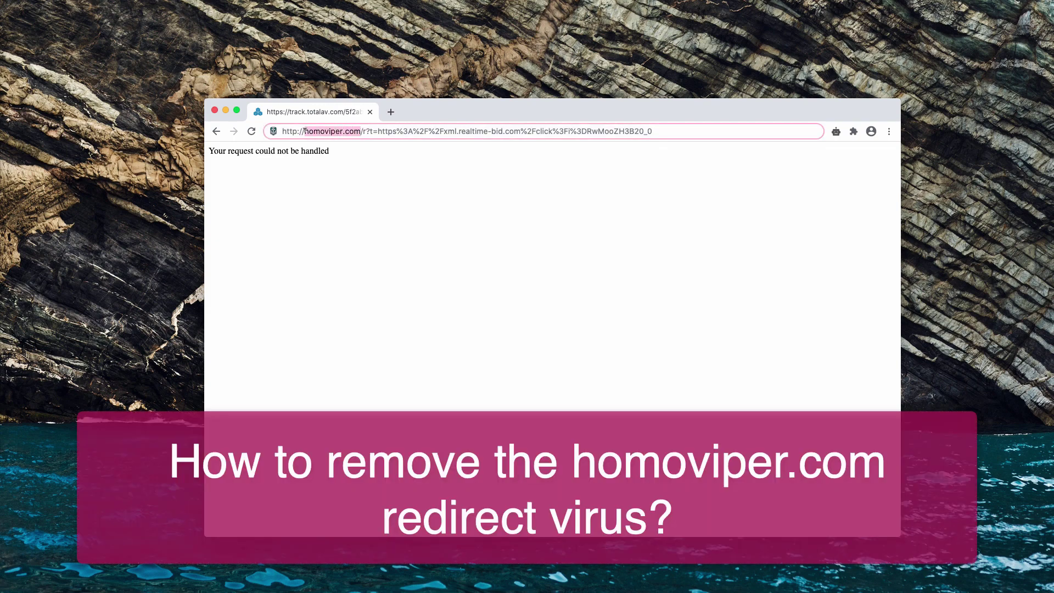
{"action": "key", "text": "End"}
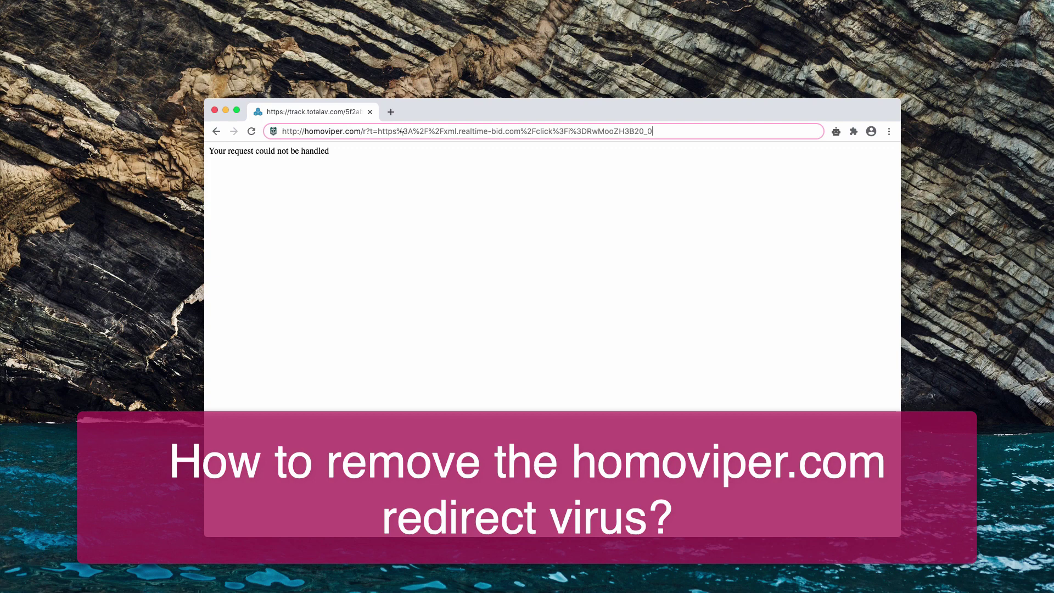
{"action": "left_click_drag", "start_coordinate": [516, 114], "coordinate": [515, 120]}
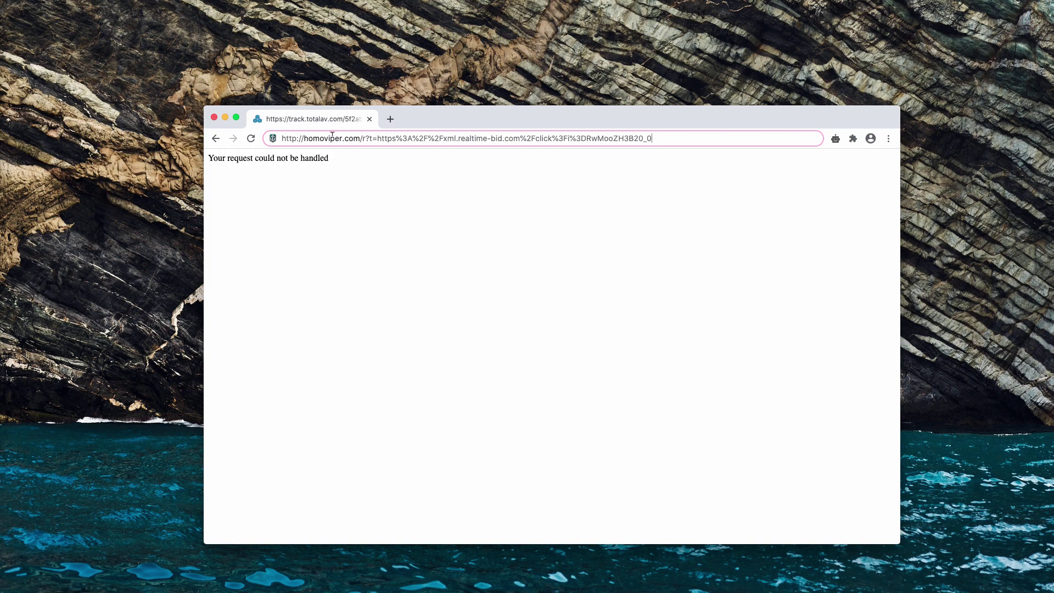
{"action": "left_click_drag", "start_coordinate": [304, 138], "coordinate": [361, 138]}
{"action": "left_click", "coordinate": [439, 138]}
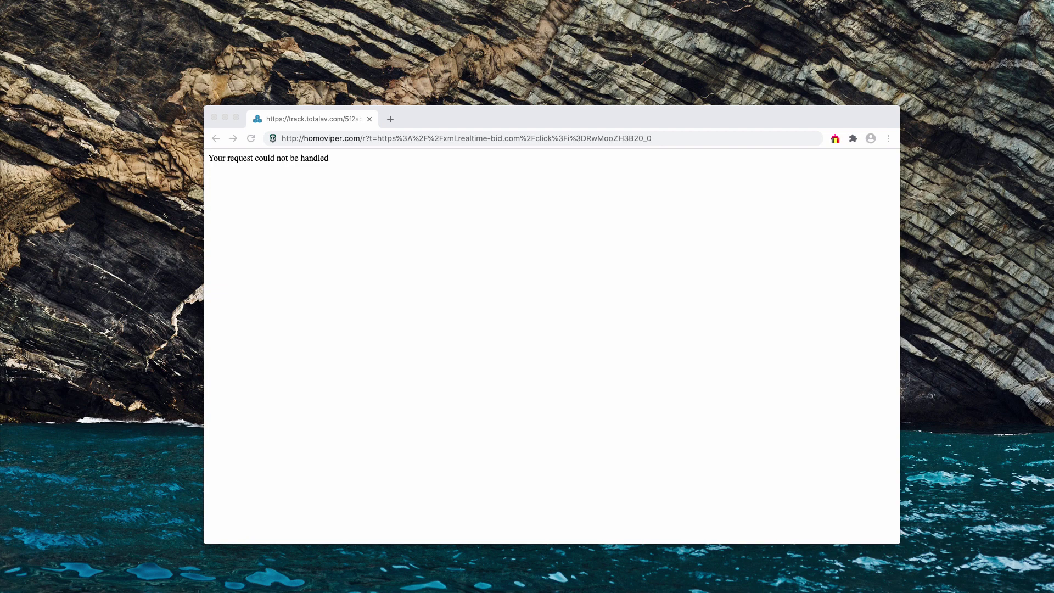
Look through the Applications folder in Finder for suspicious apps, then close the window
{"action": "left_click_drag", "start_coordinate": [556, 98], "coordinate": [545, 149]}
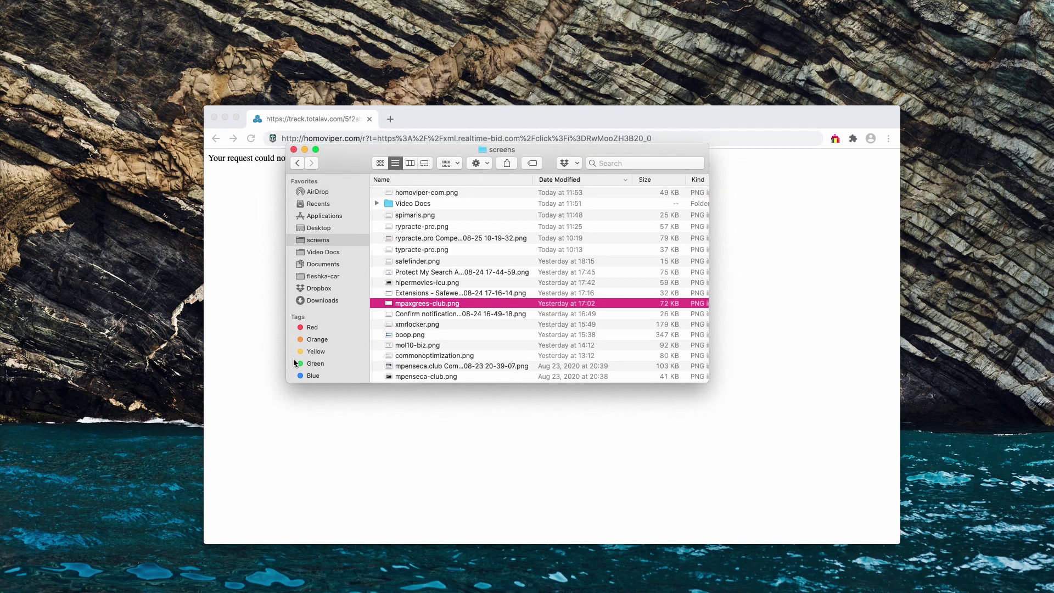
{"action": "scroll", "coordinate": [472, 311], "scroll_direction": "down", "scroll_amount": 1}
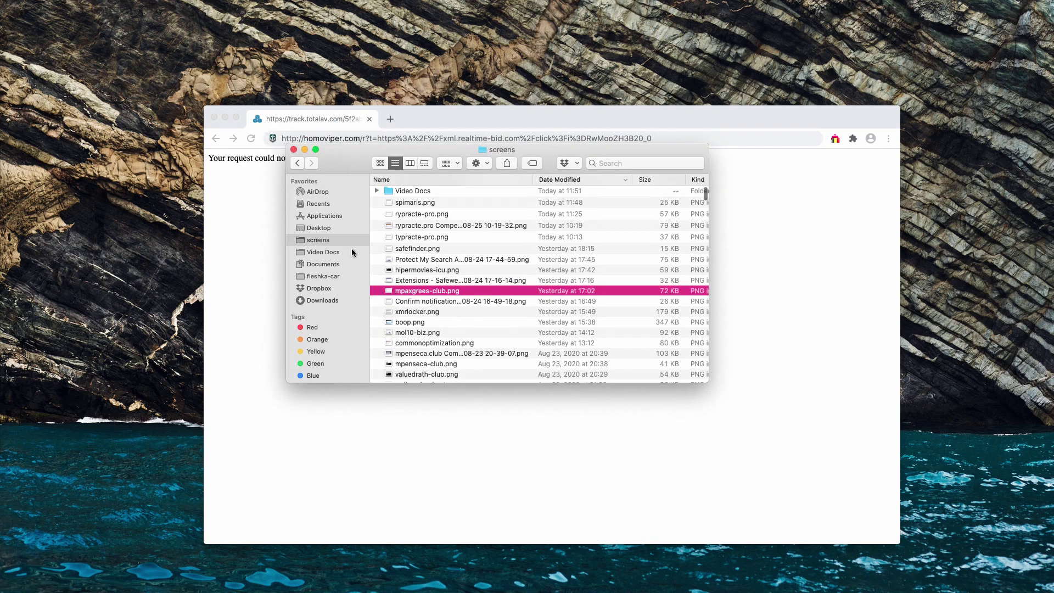
{"action": "left_click", "coordinate": [321, 215]}
{"action": "scroll", "coordinate": [502, 333], "scroll_direction": "up", "scroll_amount": 5}
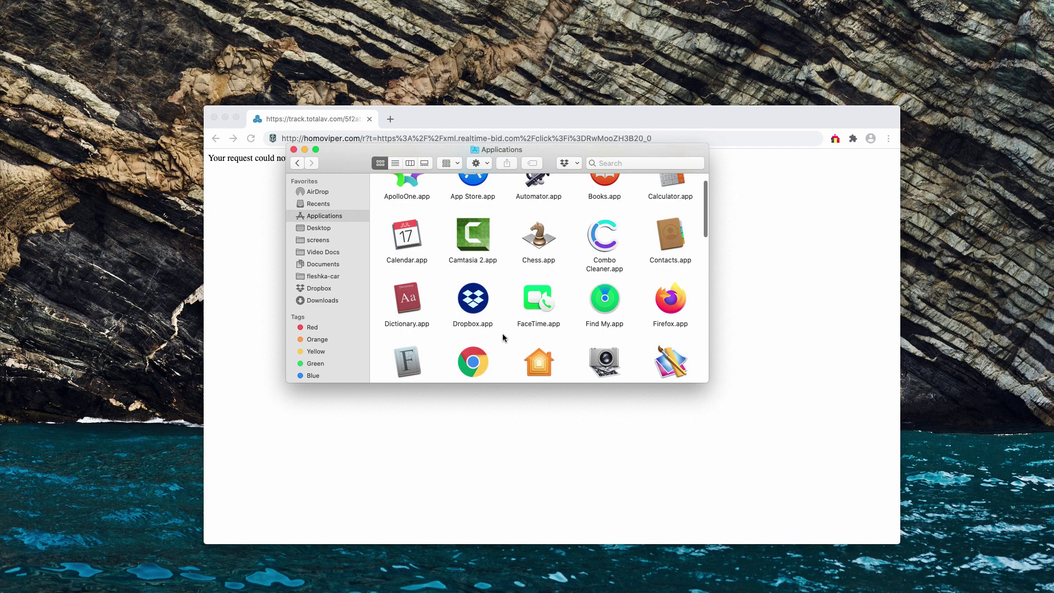
{"action": "scroll", "coordinate": [503, 337], "scroll_direction": "down", "scroll_amount": 8}
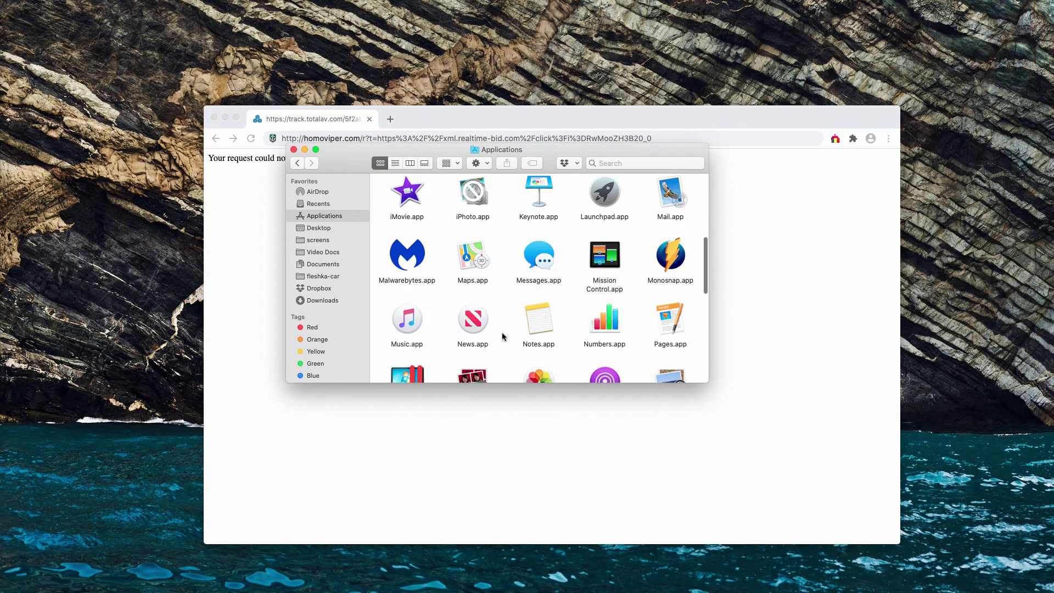
{"action": "scroll", "coordinate": [500, 340], "scroll_direction": "down", "scroll_amount": 3}
{"action": "scroll", "coordinate": [498, 337], "scroll_direction": "down", "scroll_amount": 3}
{"action": "scroll", "coordinate": [487, 318], "scroll_direction": "up", "scroll_amount": 4}
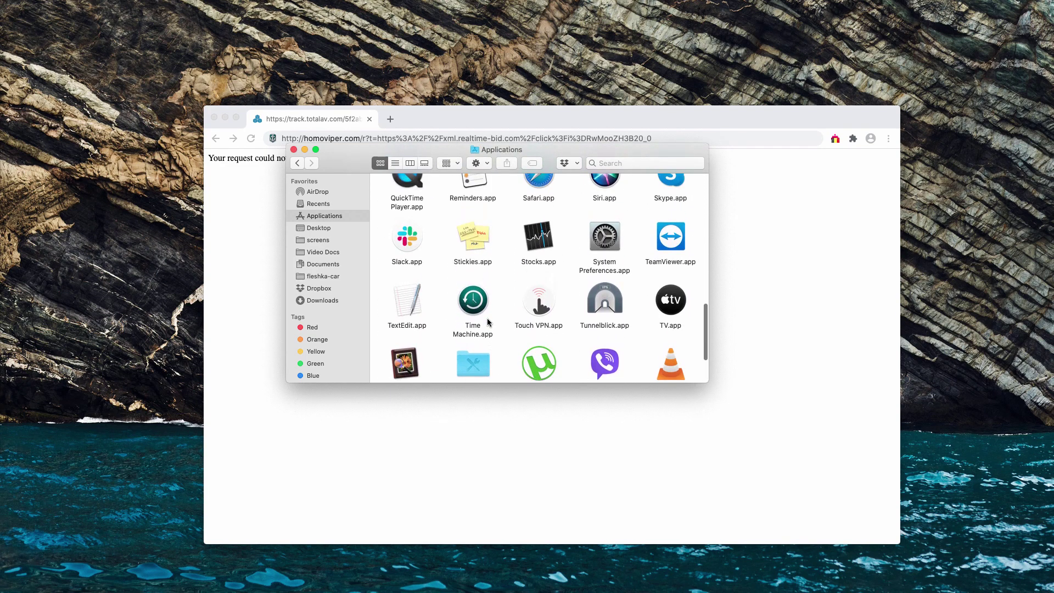
{"action": "scroll", "coordinate": [498, 298], "scroll_direction": "up", "scroll_amount": 2}
{"action": "scroll", "coordinate": [498, 298], "scroll_direction": "down", "scroll_amount": 5}
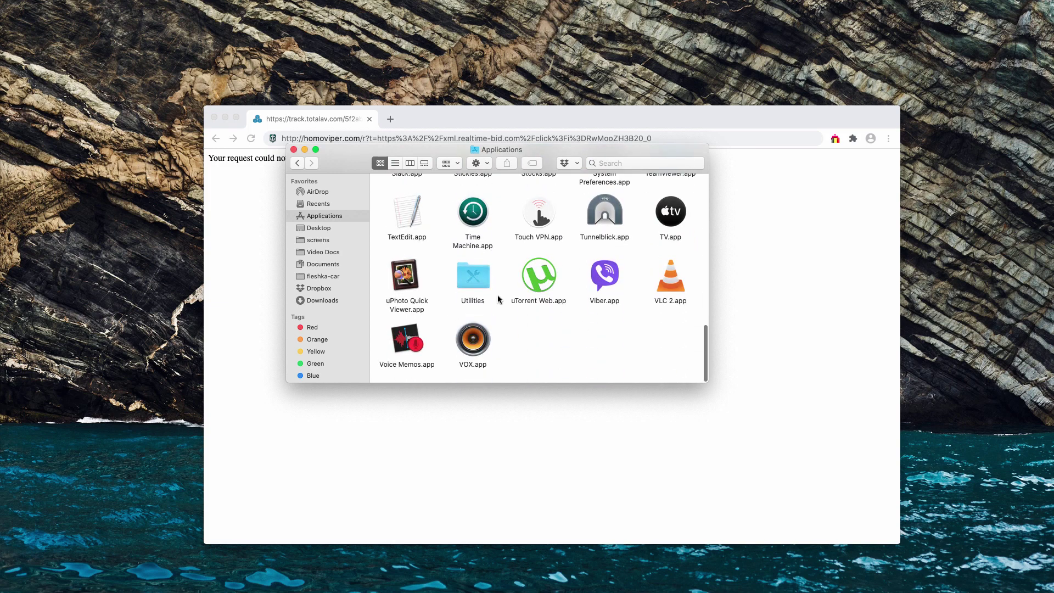
{"action": "scroll", "coordinate": [444, 299], "scroll_direction": "up", "scroll_amount": 10}
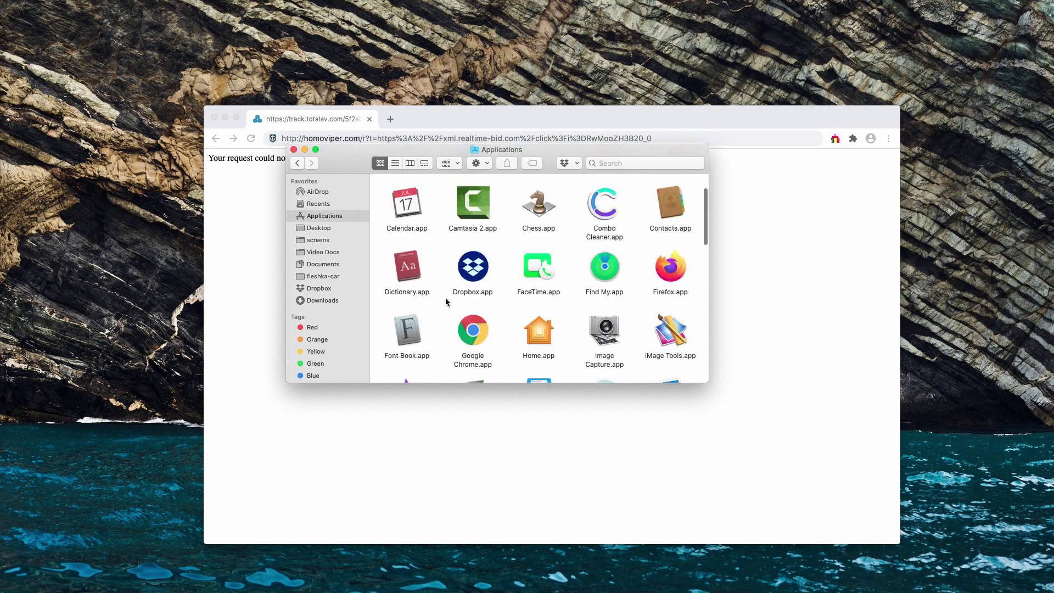
{"action": "left_click_drag", "start_coordinate": [473, 153], "coordinate": [518, 173]}
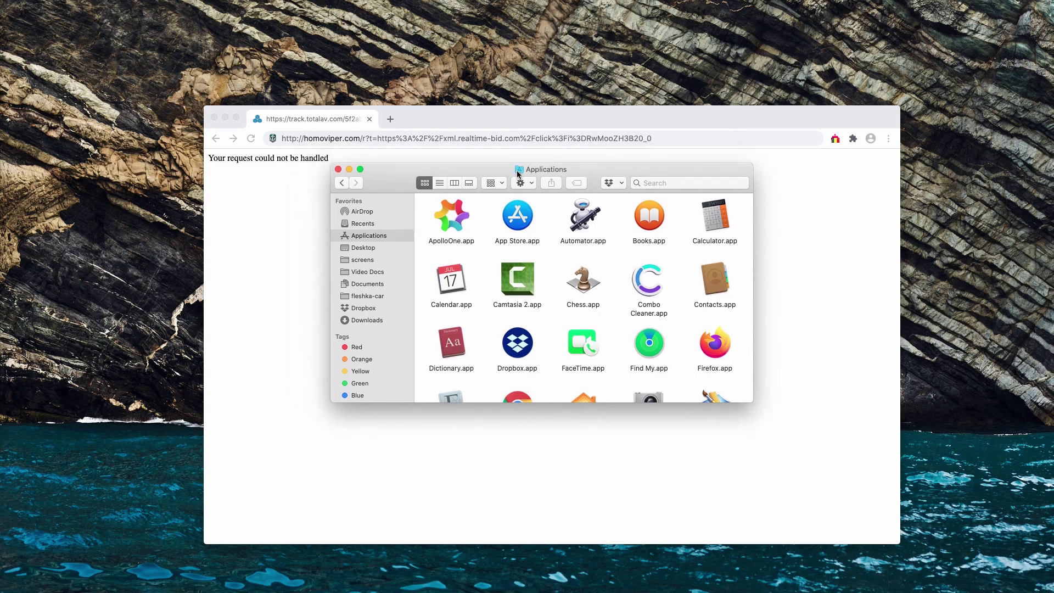
{"action": "left_click", "coordinate": [338, 170]}
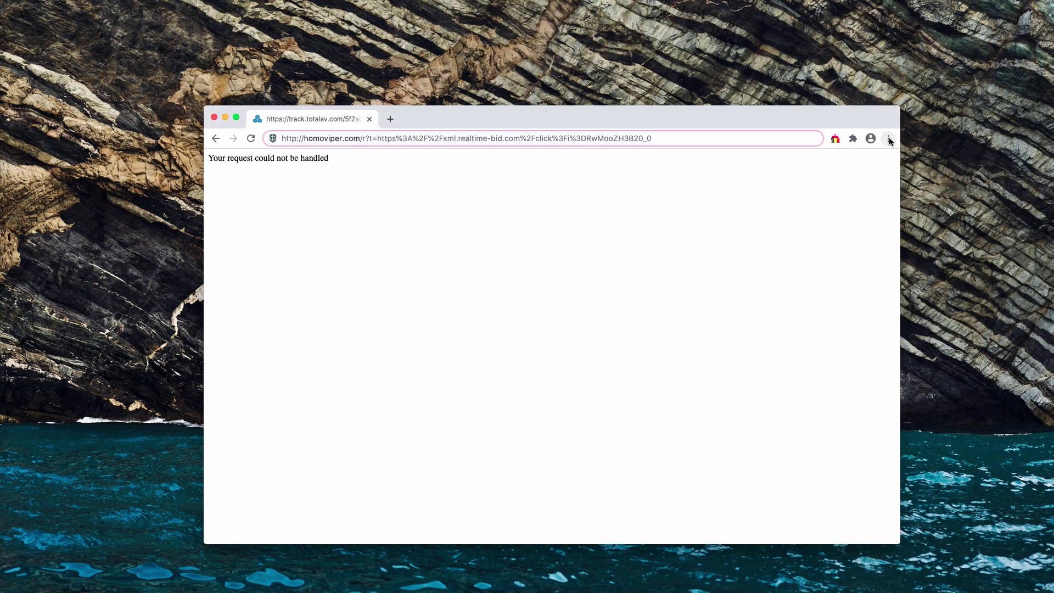
Open Chrome's three-dot menu and reach the More Tools submenu
{"action": "left_click", "coordinate": [888, 139]}
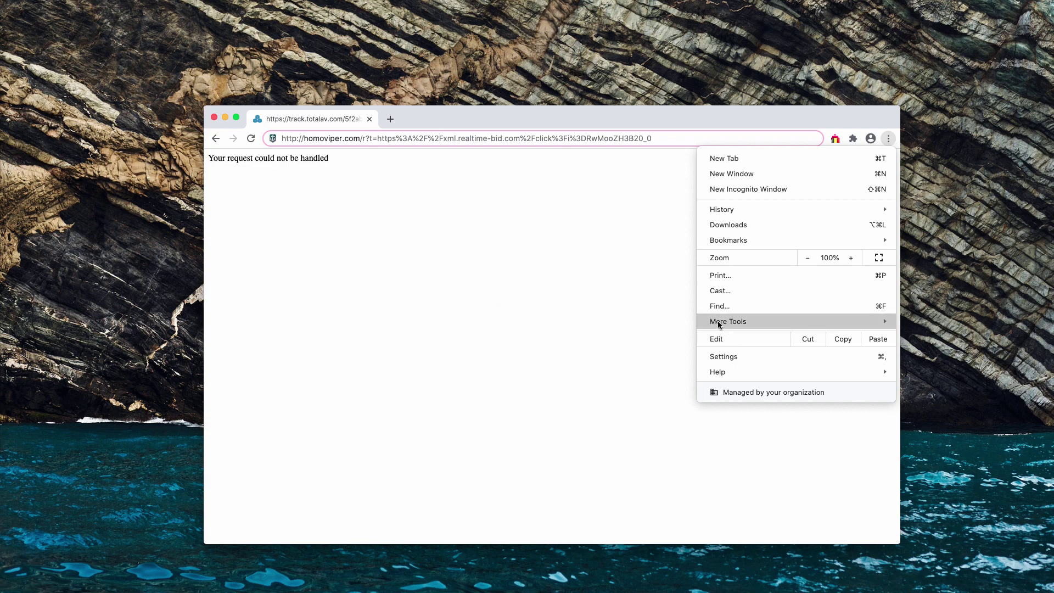
{"action": "mouse_move", "coordinate": [718, 323]}
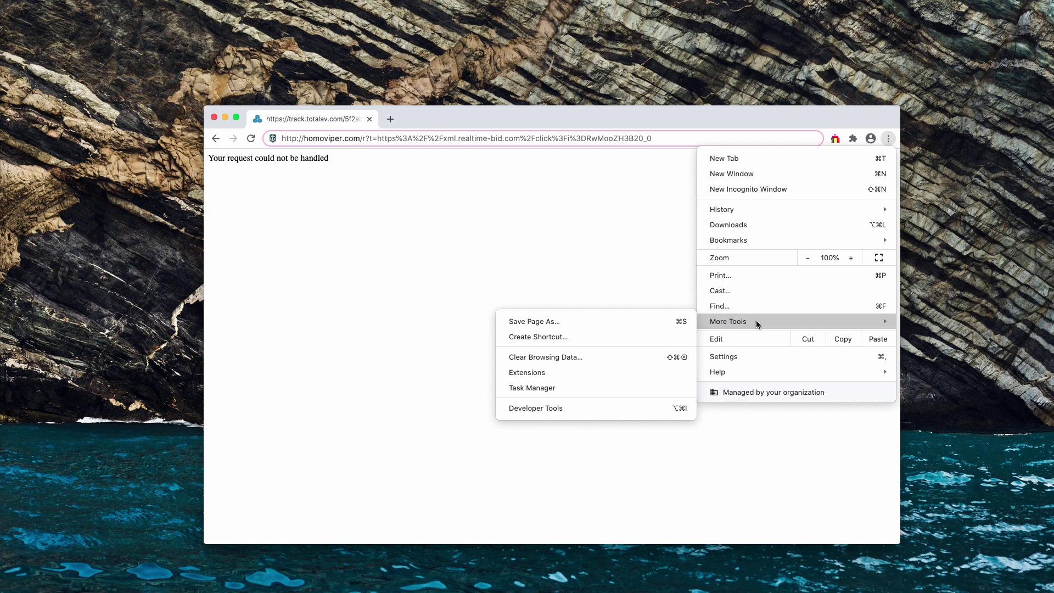
{"action": "left_click", "coordinate": [555, 388]}
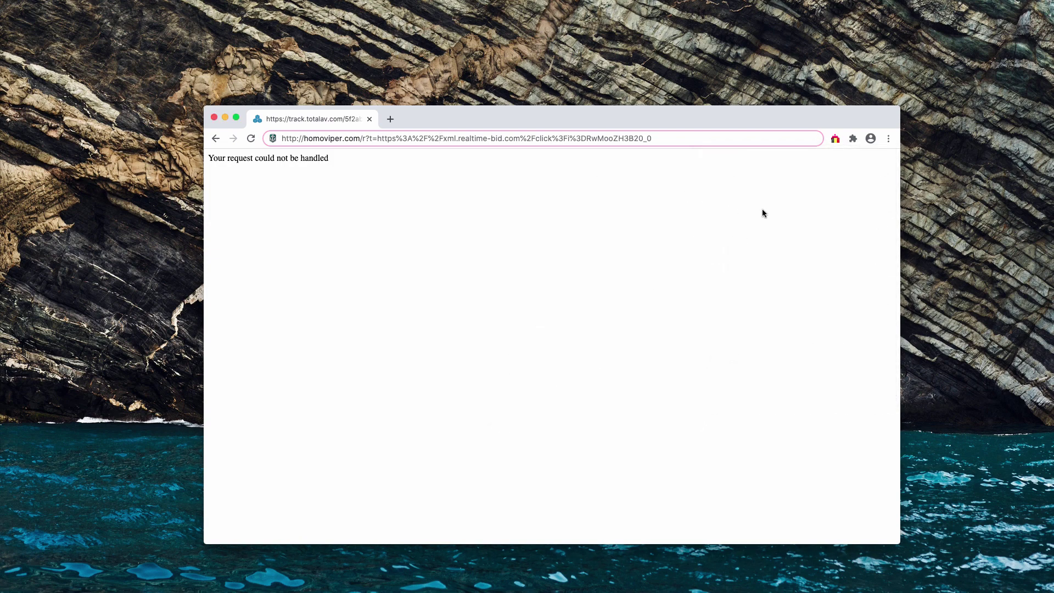
{"action": "left_click", "coordinate": [888, 138]}
{"action": "mouse_move", "coordinate": [777, 322]}
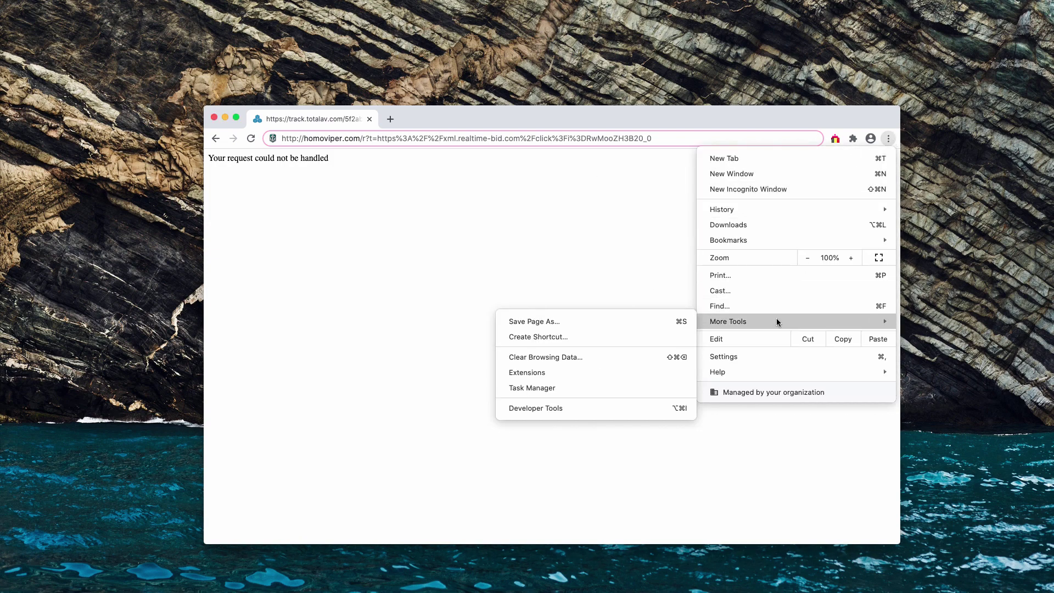
{"action": "left_click", "coordinate": [746, 313]}
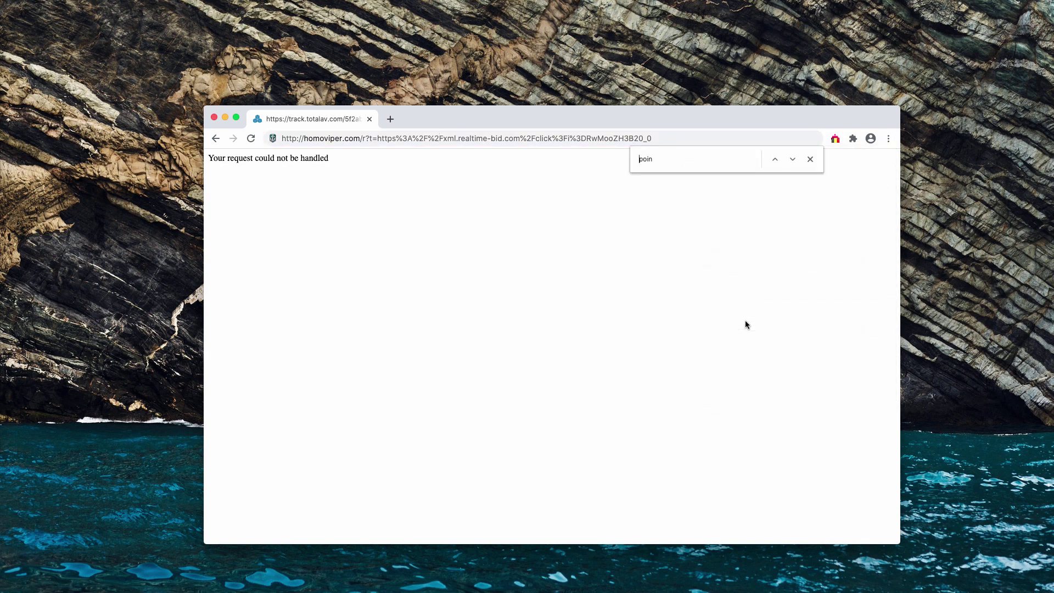
{"action": "left_click", "coordinate": [888, 138]}
Open the Extensions page, remove Safeweber, and close its uninstall page tab
{"action": "mouse_move", "coordinate": [738, 323]}
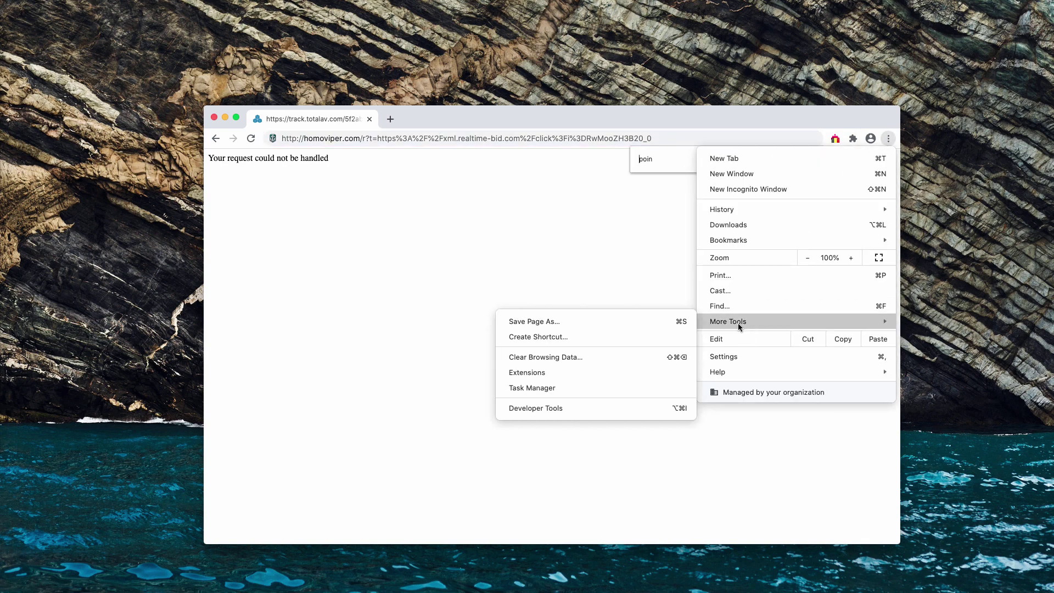
{"action": "left_click", "coordinate": [592, 378]}
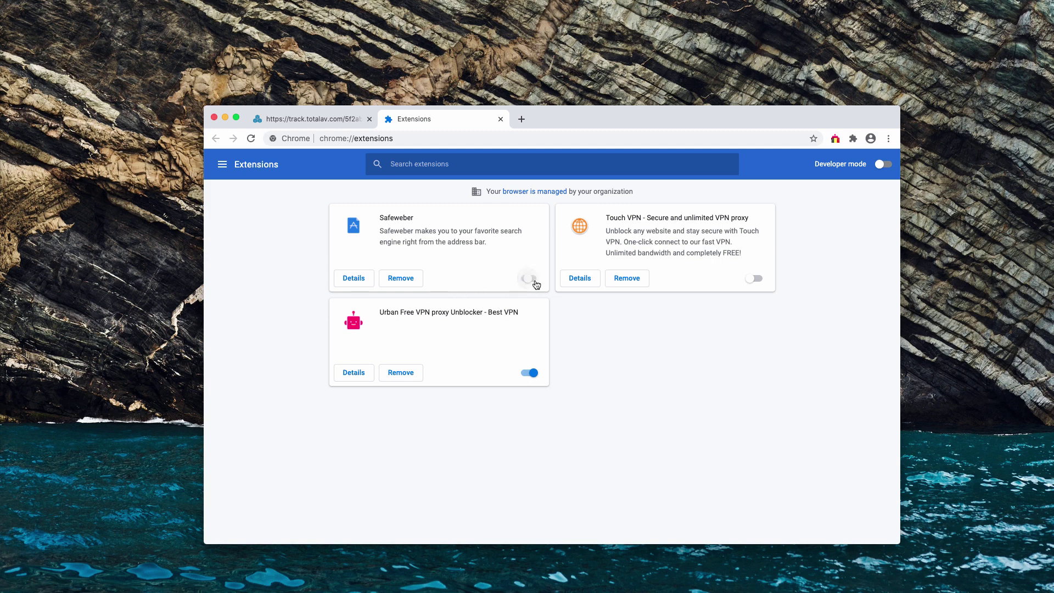
{"action": "left_click", "coordinate": [390, 280]}
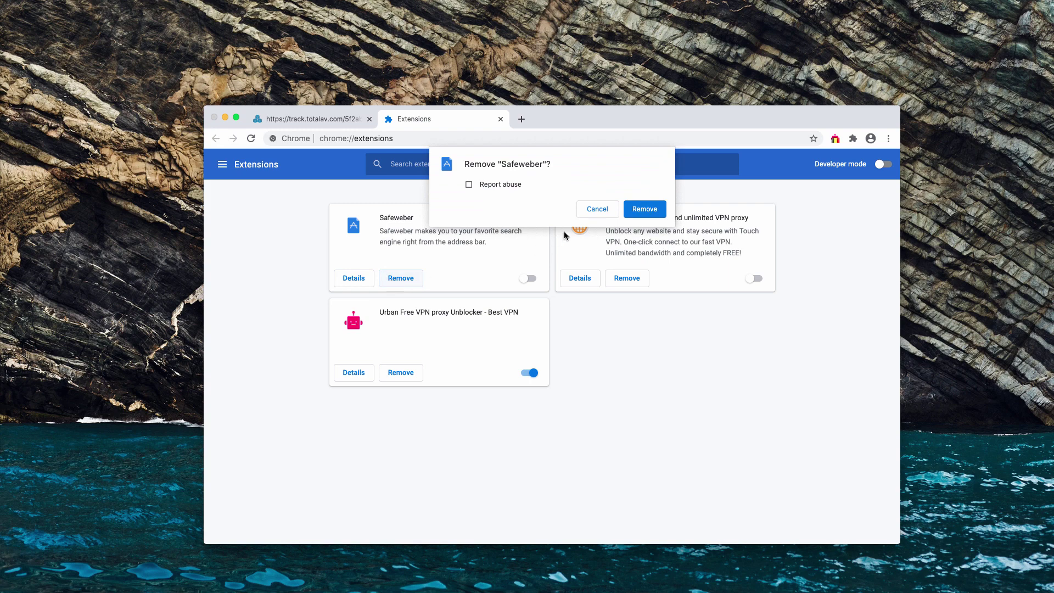
{"action": "left_click", "coordinate": [644, 210]}
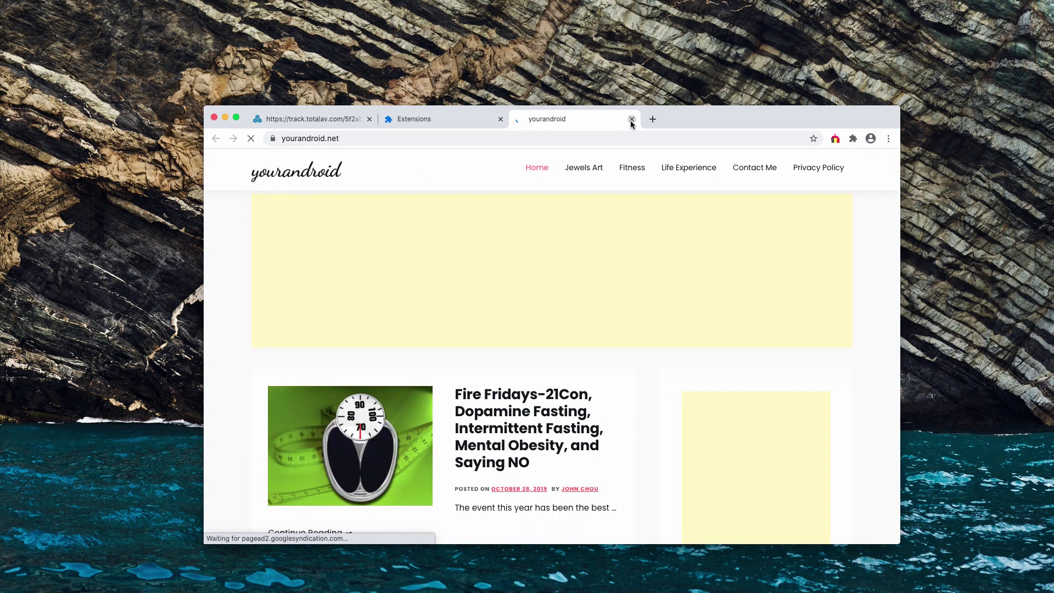
{"action": "left_click", "coordinate": [631, 119]}
Close the Extensions tab and go to combocleaner.com in a new tab
{"action": "left_click", "coordinate": [501, 119]}
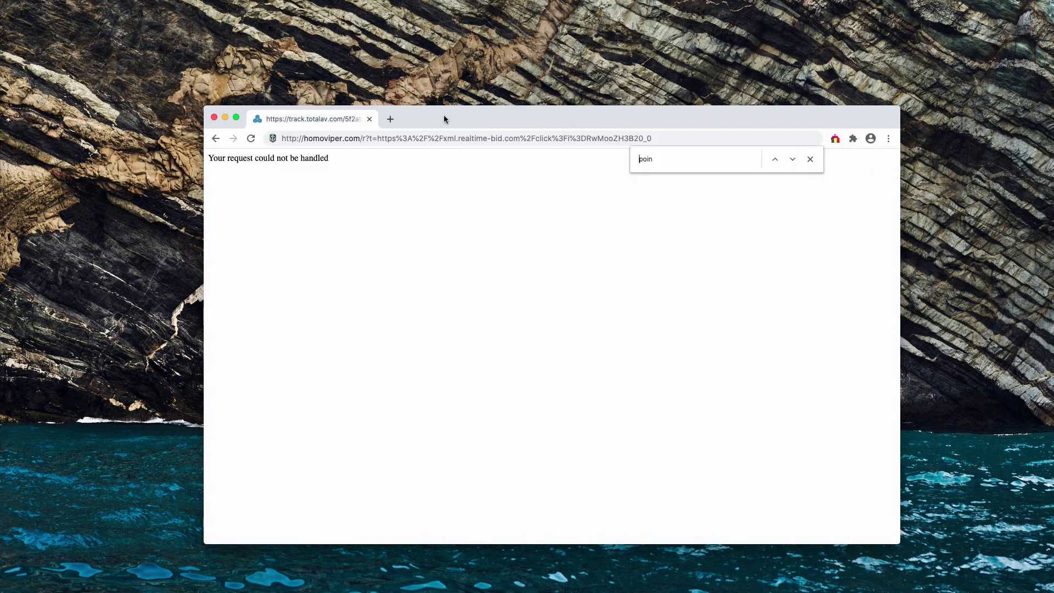
{"action": "left_click", "coordinate": [389, 118]}
{"action": "type", "text": "c"}
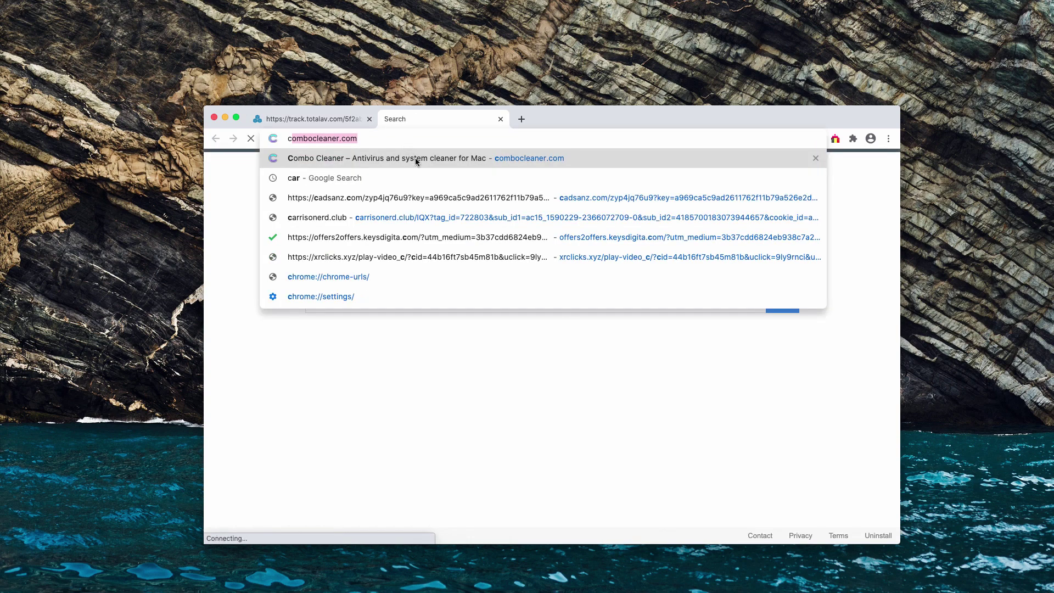
{"action": "left_click", "coordinate": [415, 158]}
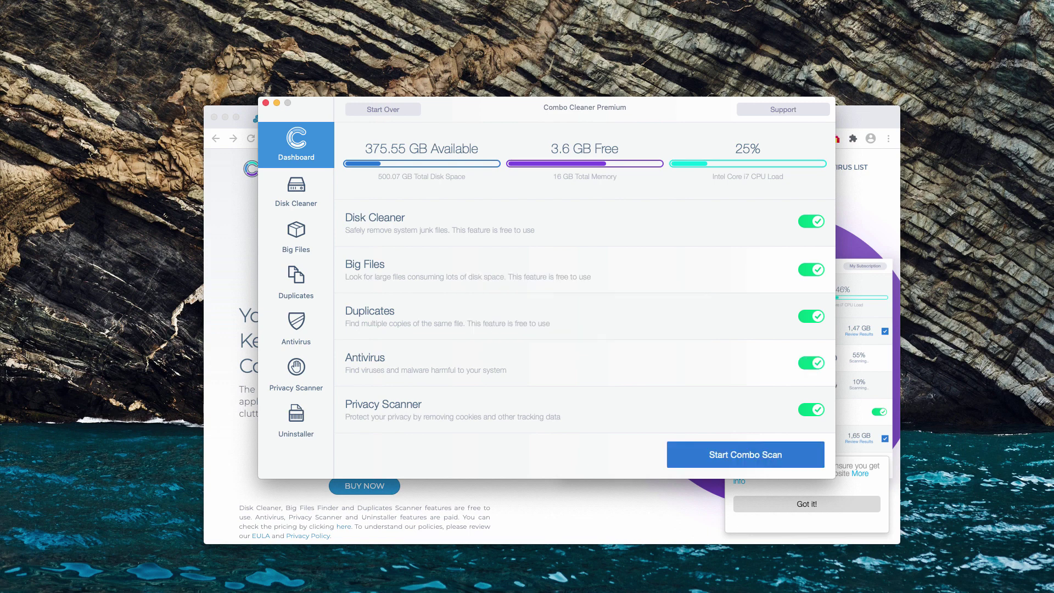
Start a Combo Scan and bring Combo Cleaner to the front when it finishes
{"action": "left_click", "coordinate": [765, 451]}
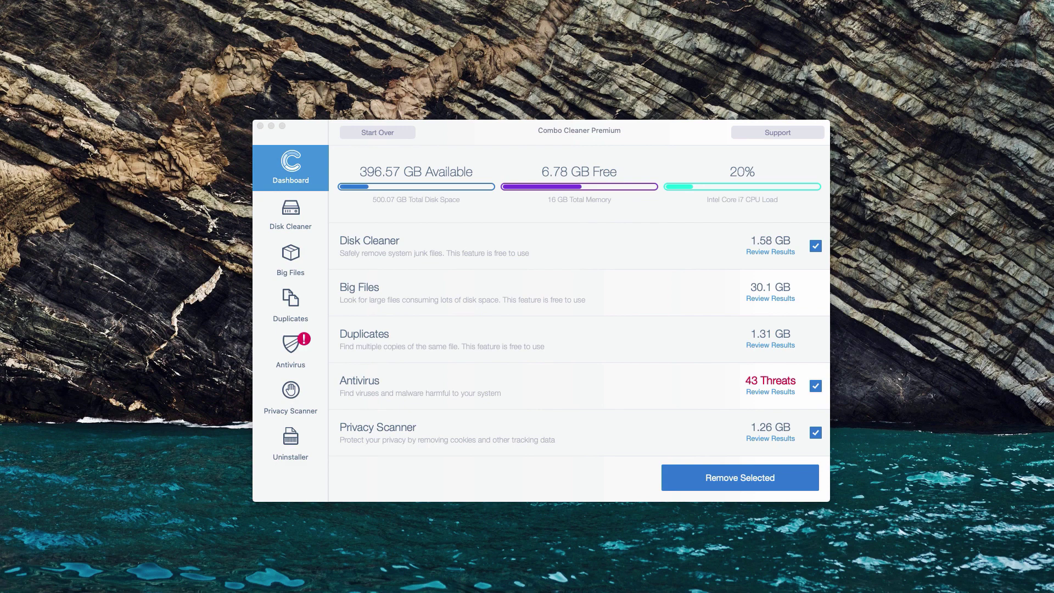
{"action": "left_click", "coordinate": [605, 130]}
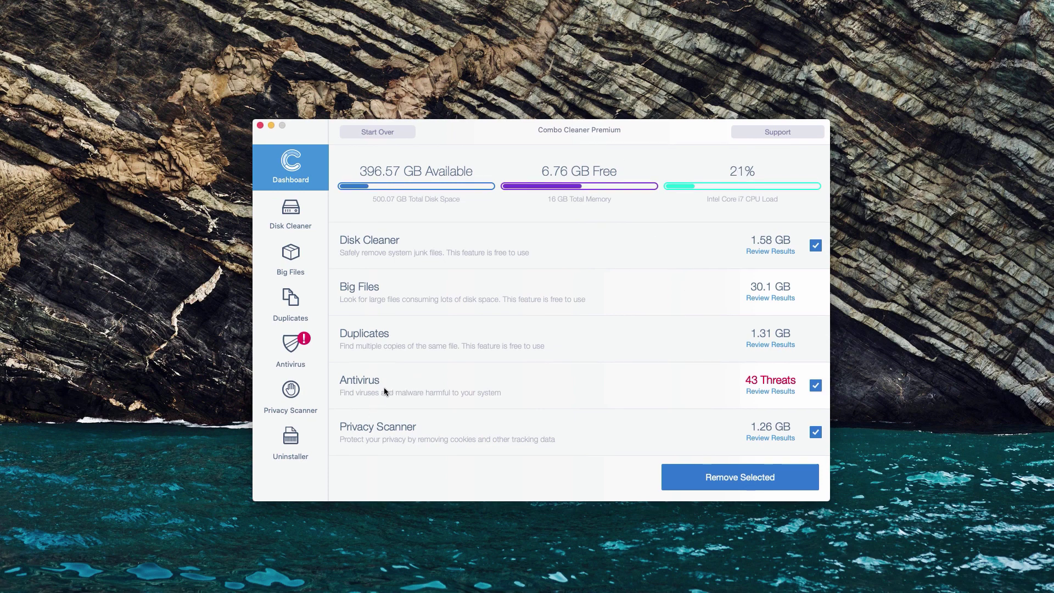
Open the Antivirus threat list, toggle the first threat, and reveal install (9).zip in Finder
{"action": "left_click", "coordinate": [766, 394]}
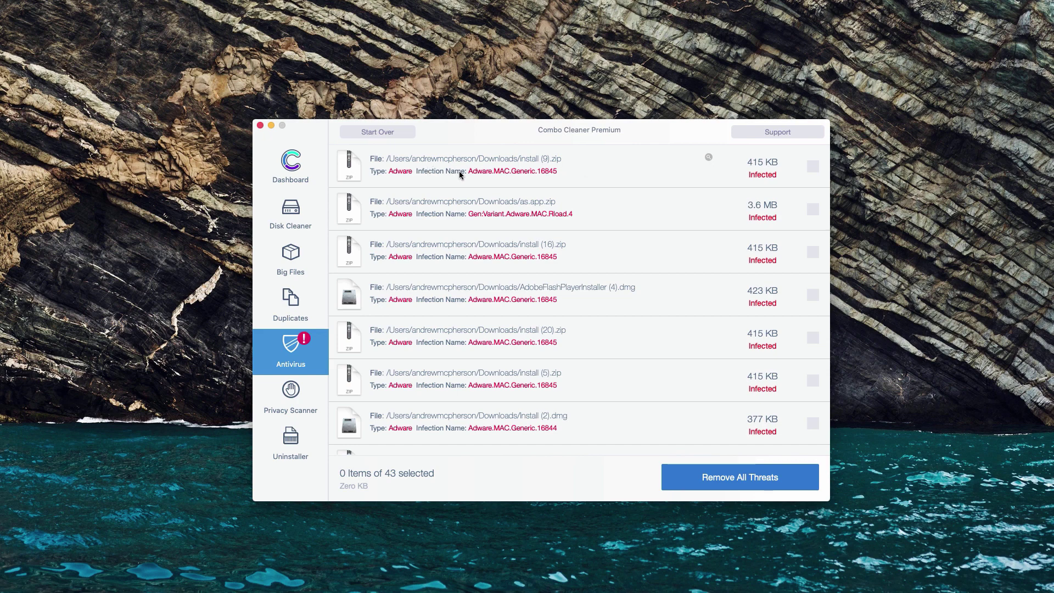
{"action": "left_click", "coordinate": [491, 174]}
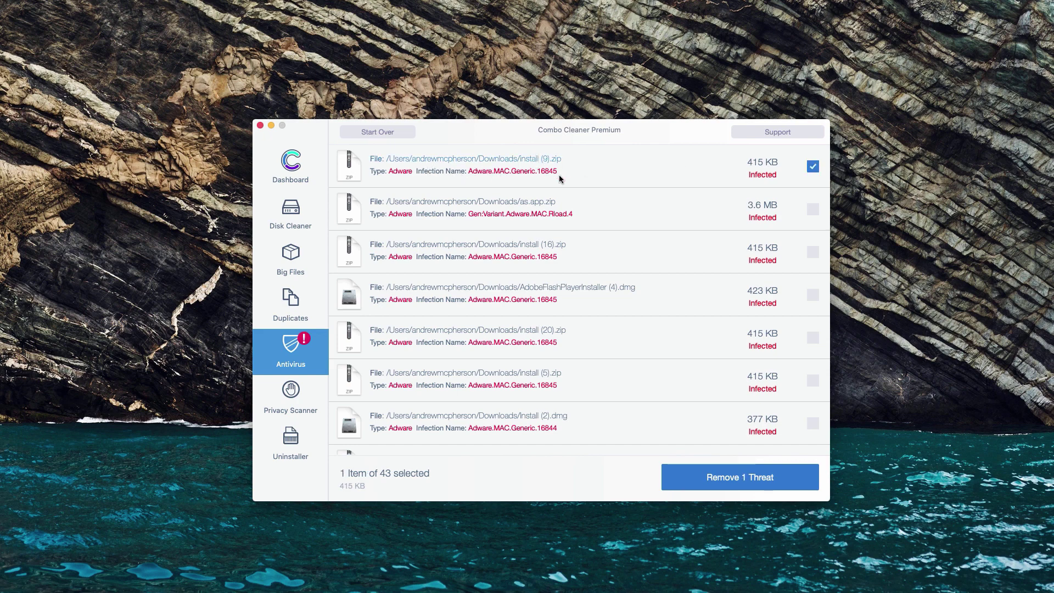
{"action": "left_click", "coordinate": [715, 171]}
{"action": "left_click", "coordinate": [624, 172]}
{"action": "left_click", "coordinate": [623, 170]}
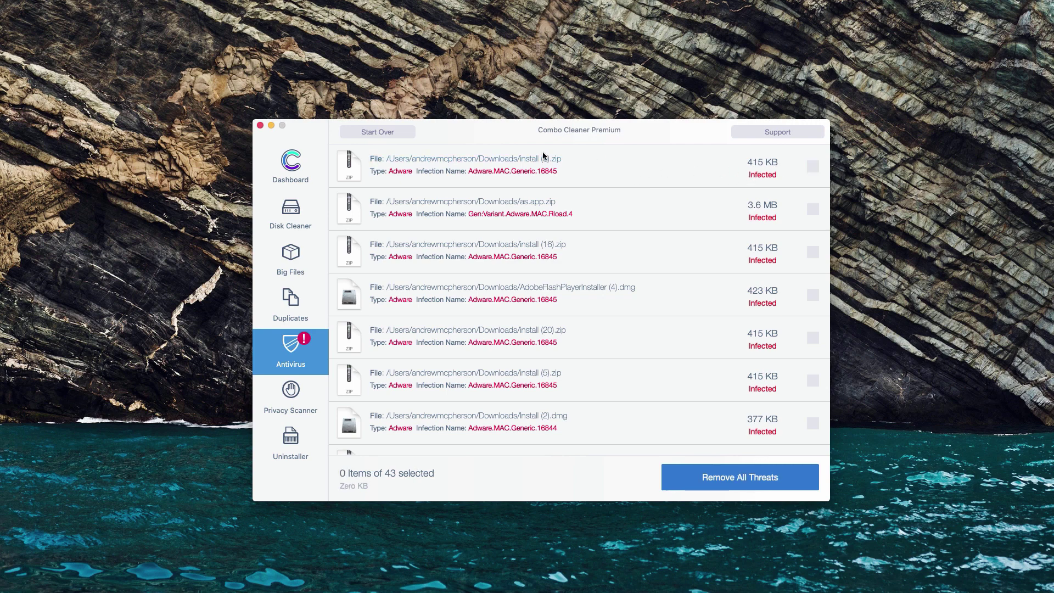
{"action": "left_click", "coordinate": [523, 161]}
{"action": "left_click", "coordinate": [525, 162]}
{"action": "left_click", "coordinate": [708, 159]}
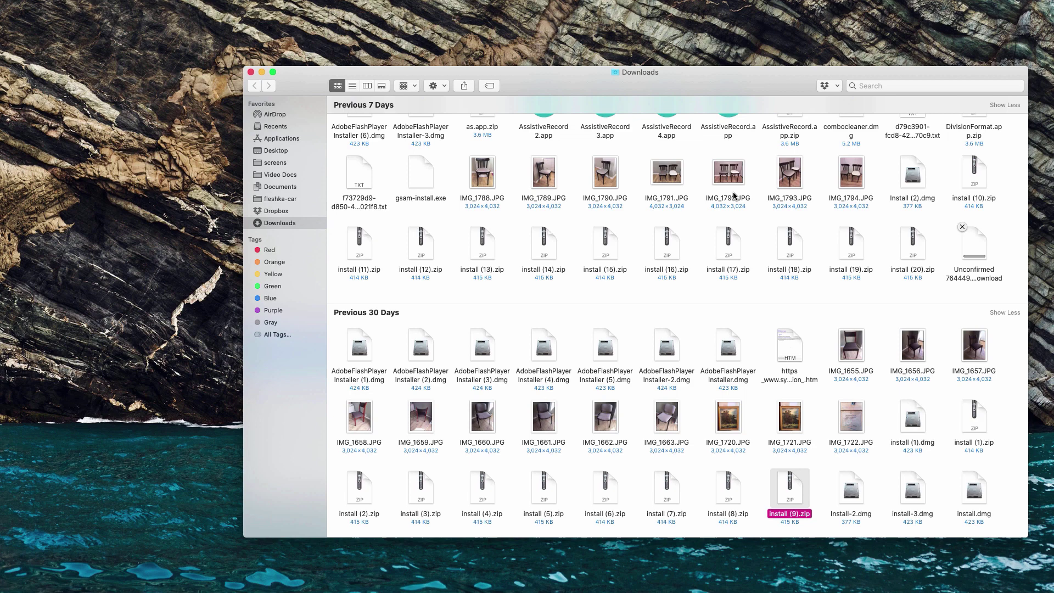
Move install (9).zip to the Trash and close the Downloads window
{"action": "right_click", "coordinate": [787, 484]}
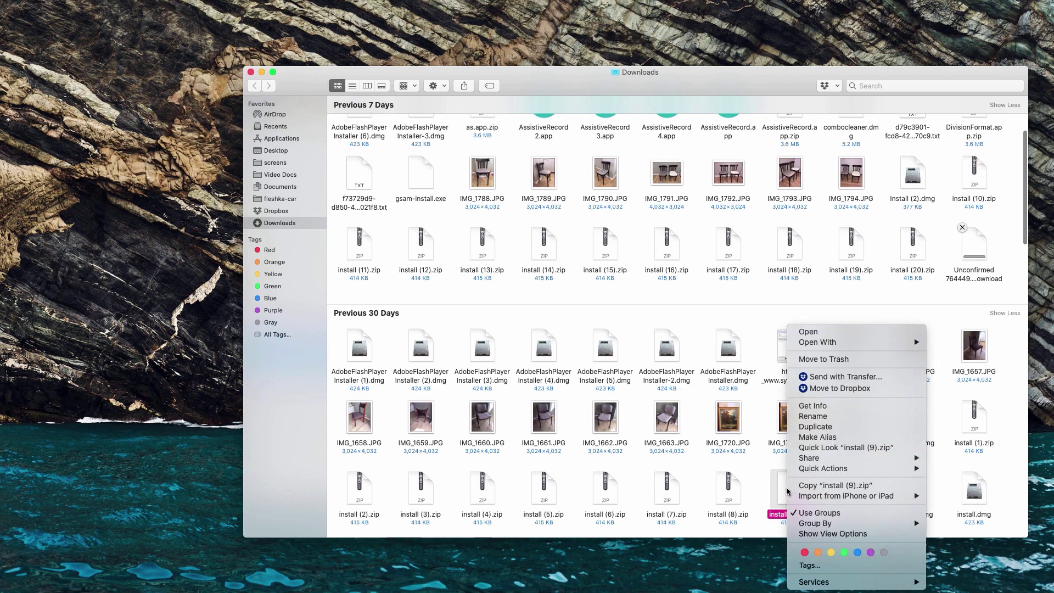
{"action": "left_click", "coordinate": [816, 360]}
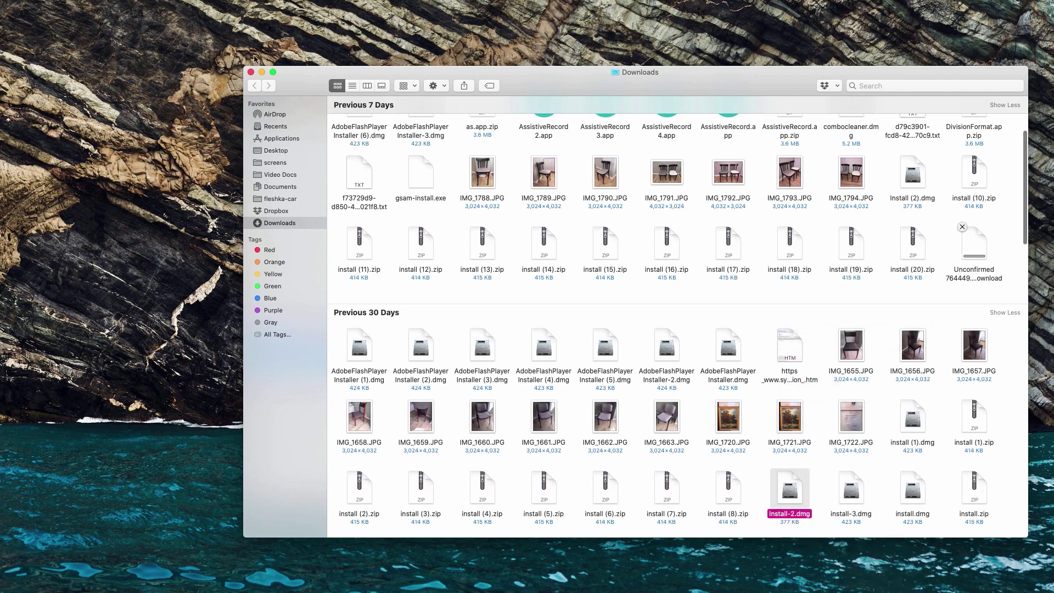
{"action": "left_click", "coordinate": [251, 73]}
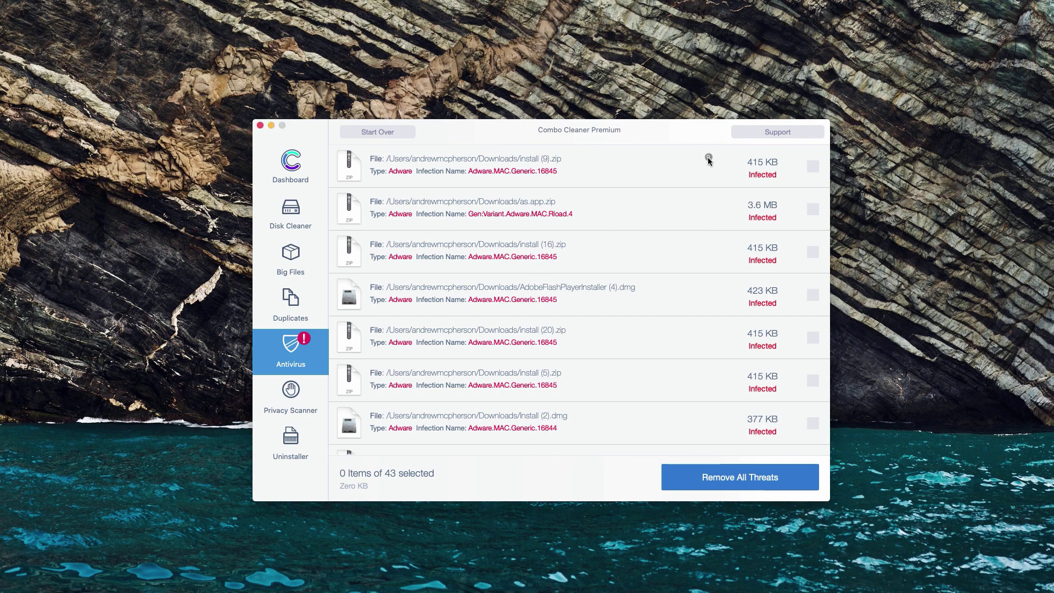
Reveal as.app.zip in Downloads, trash it, close Finder, and return to Combo Cleaner
{"action": "left_click", "coordinate": [709, 200]}
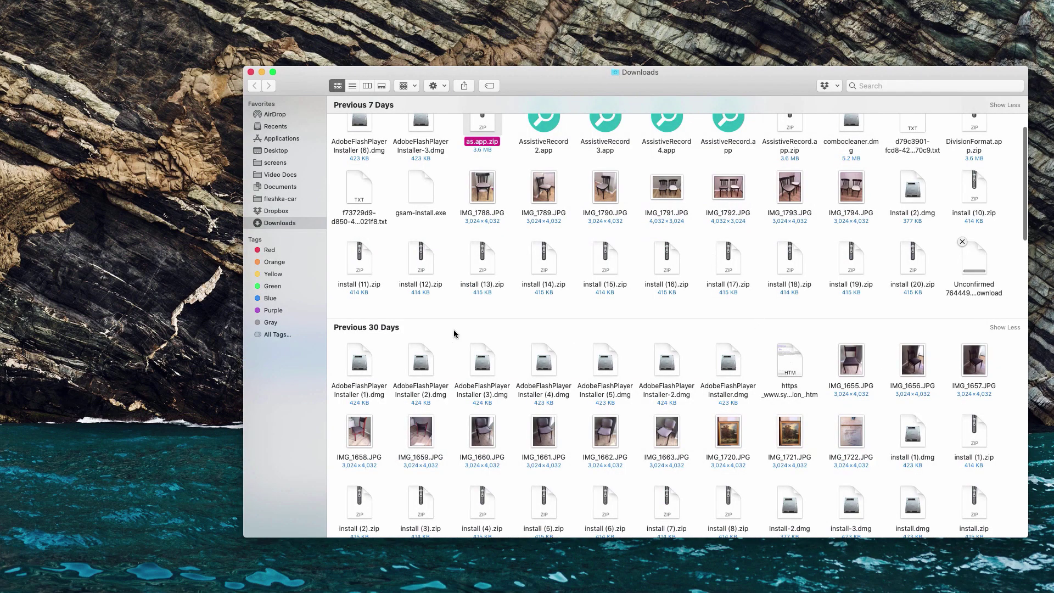
{"action": "scroll", "coordinate": [604, 339], "scroll_direction": "down", "scroll_amount": 1}
{"action": "scroll", "coordinate": [604, 340], "scroll_direction": "up", "scroll_amount": 4}
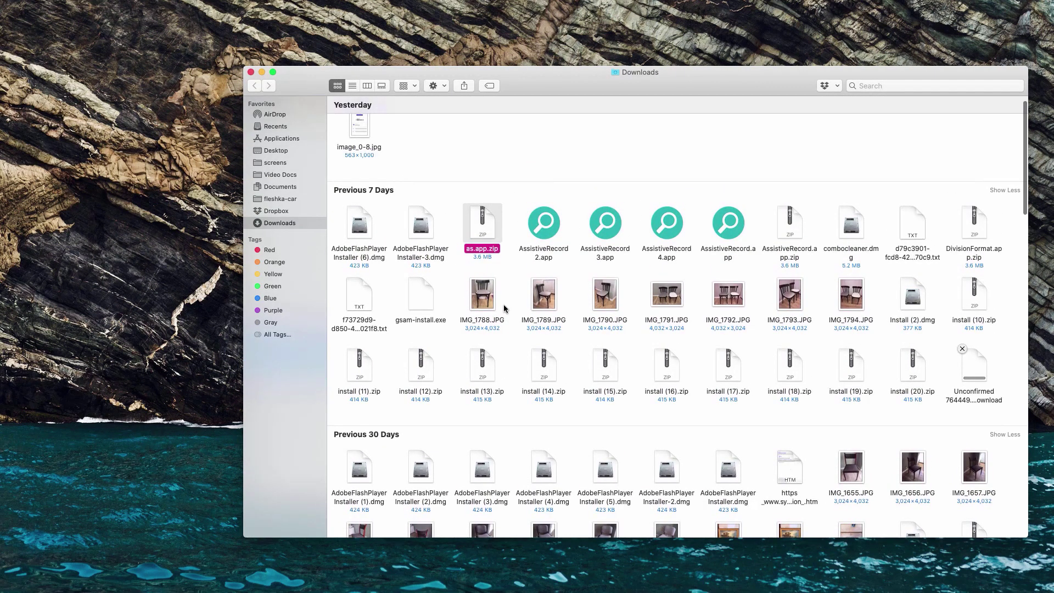
{"action": "right_click", "coordinate": [492, 234]}
{"action": "key", "text": "Escape"}
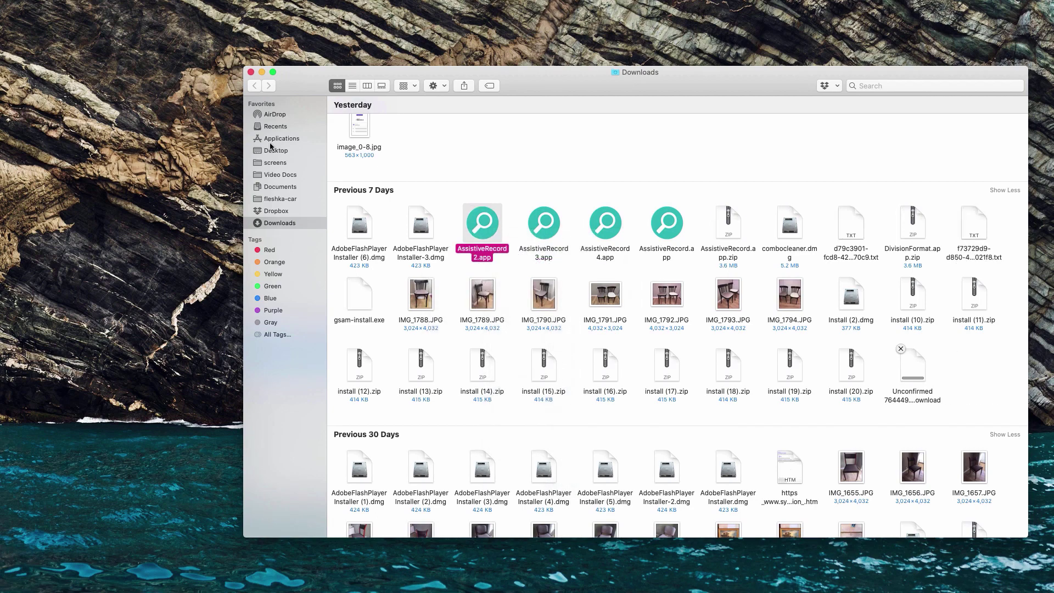
{"action": "left_click", "coordinate": [251, 72]}
{"action": "left_click", "coordinate": [598, 128]}
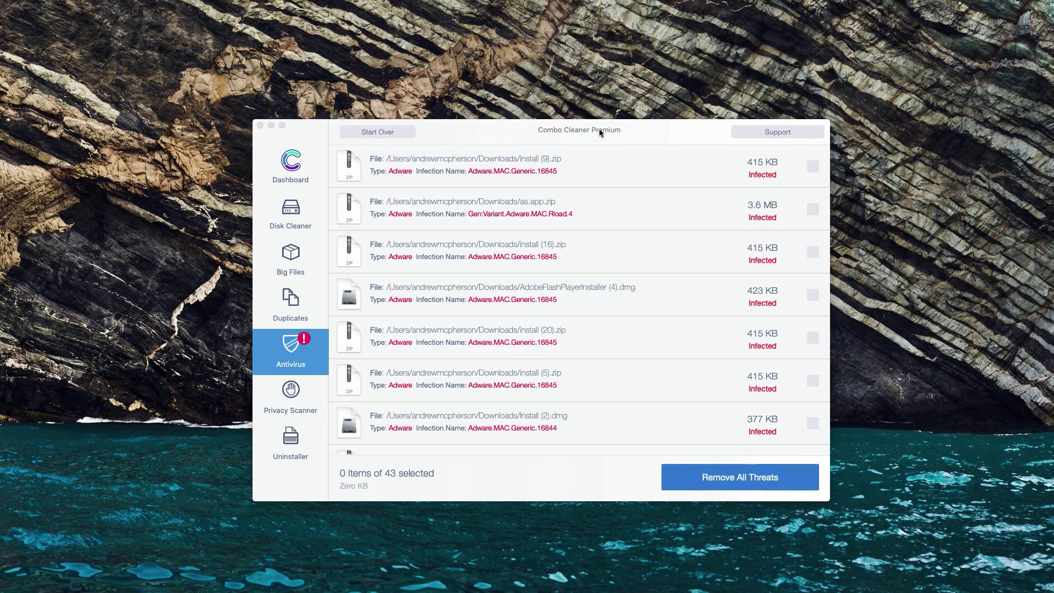